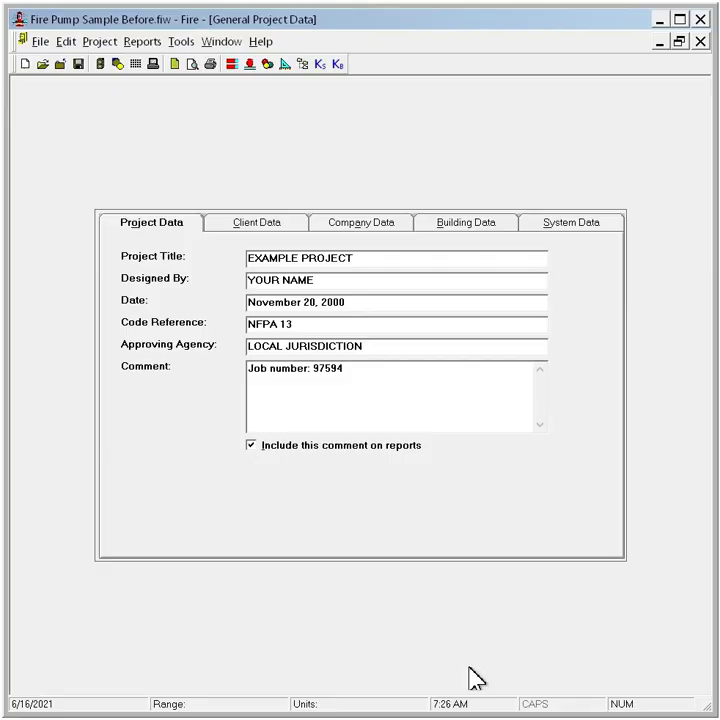
Review the hydrant test data, and calculate the existing system to examine its Hydraulic Supply/Demand Graph
left_click(563, 228)
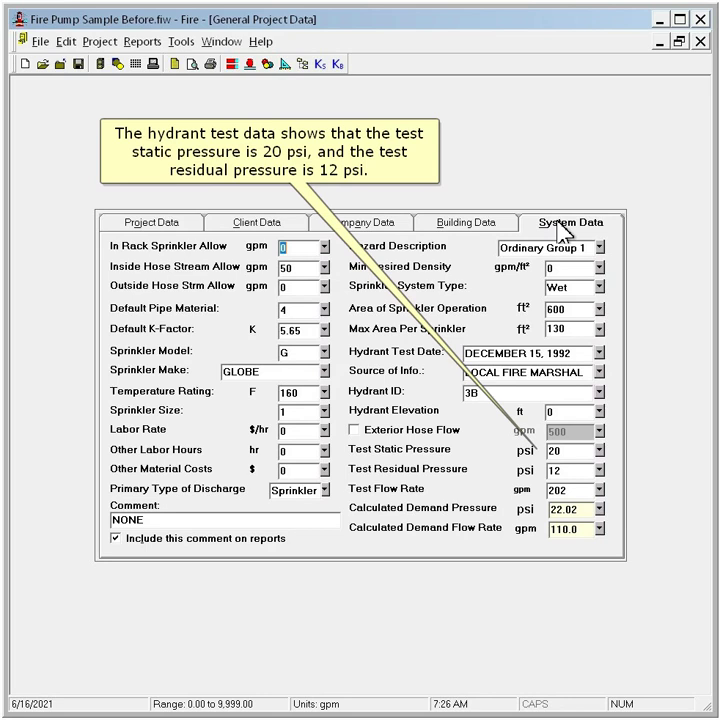
left_click(152, 62)
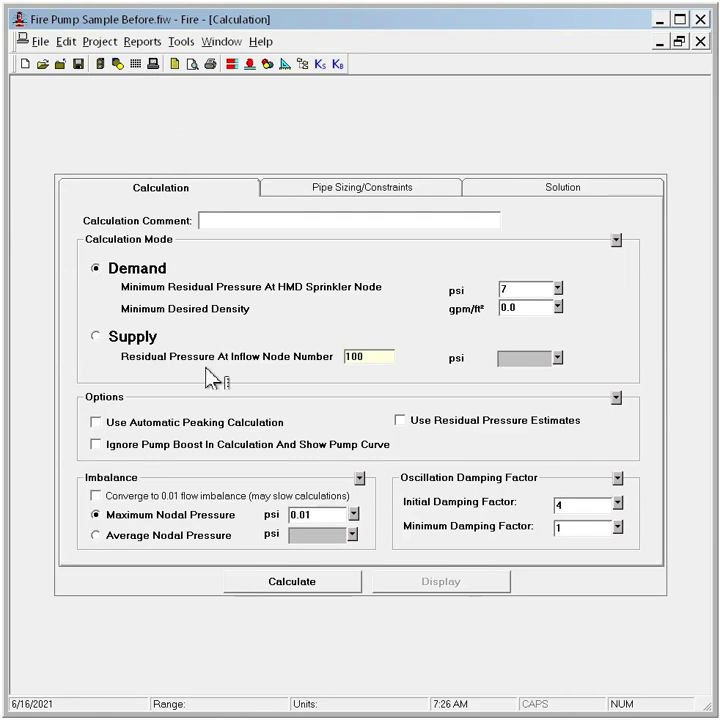
left_click(318, 581)
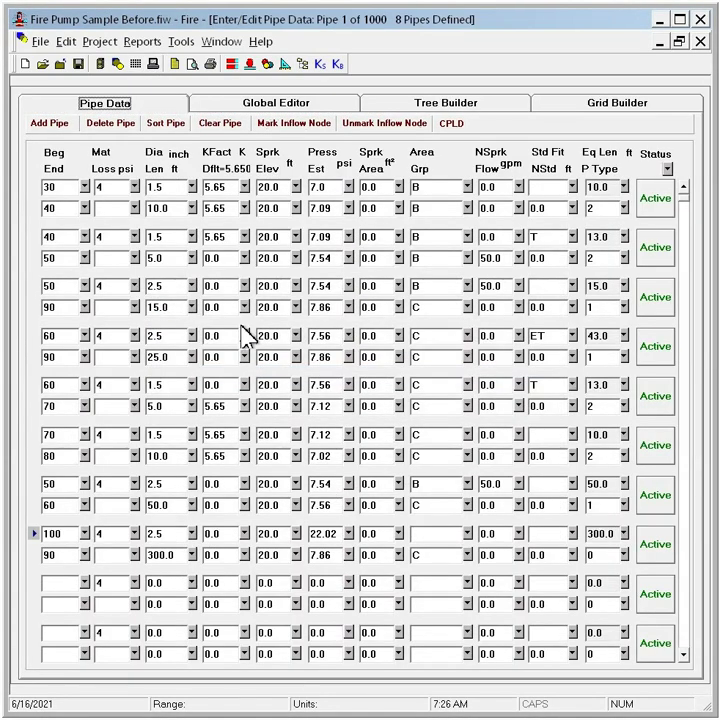
left_click(192, 64)
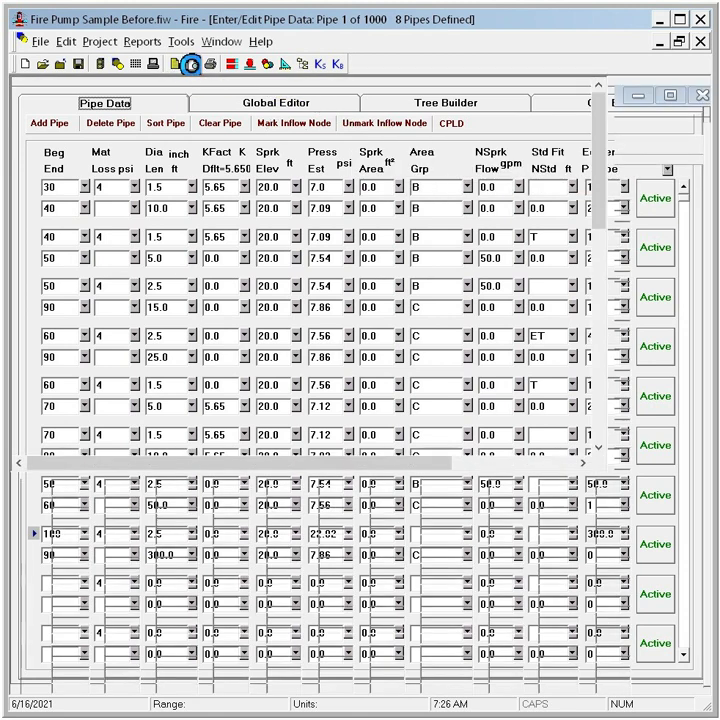
scroll(497, 370, "down", 3)
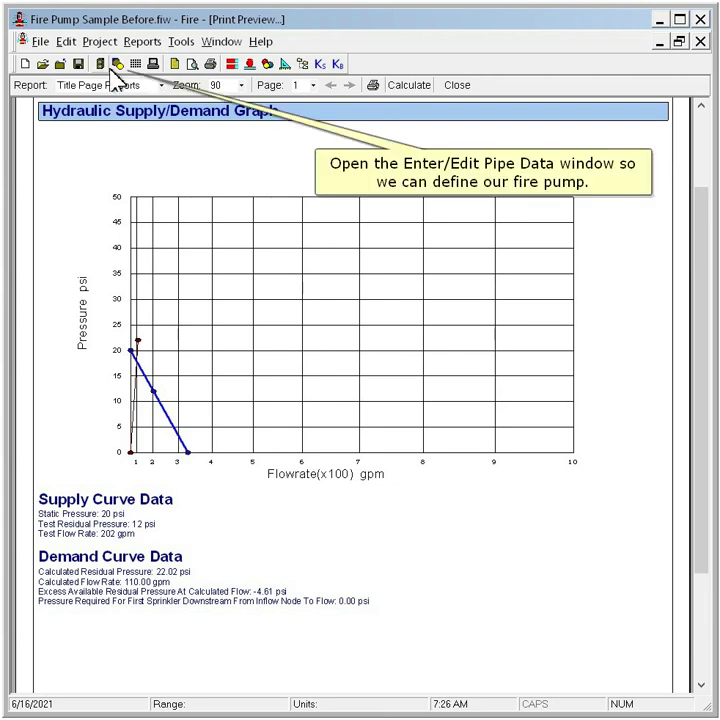
Delete the pipe running from node 100 to node 90 from the pipe data
left_click(117, 64)
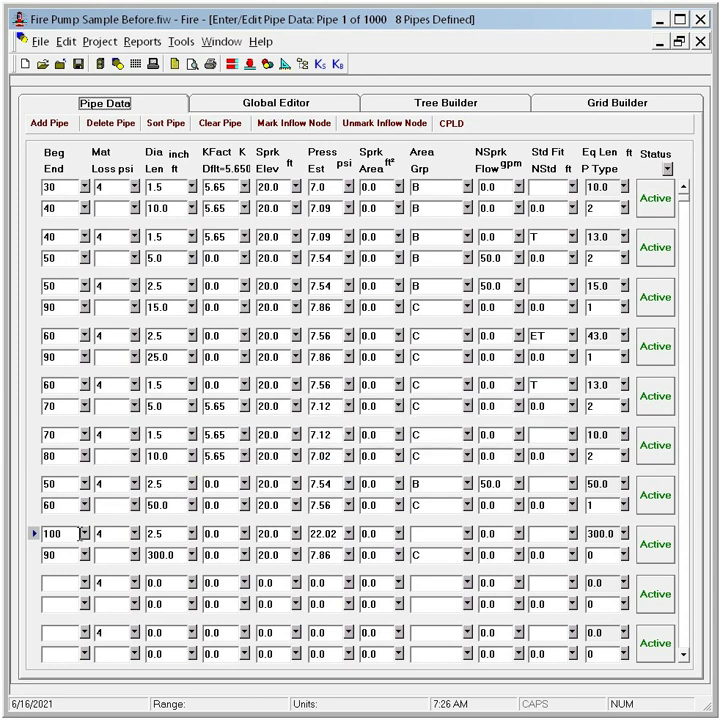
left_click(56, 533)
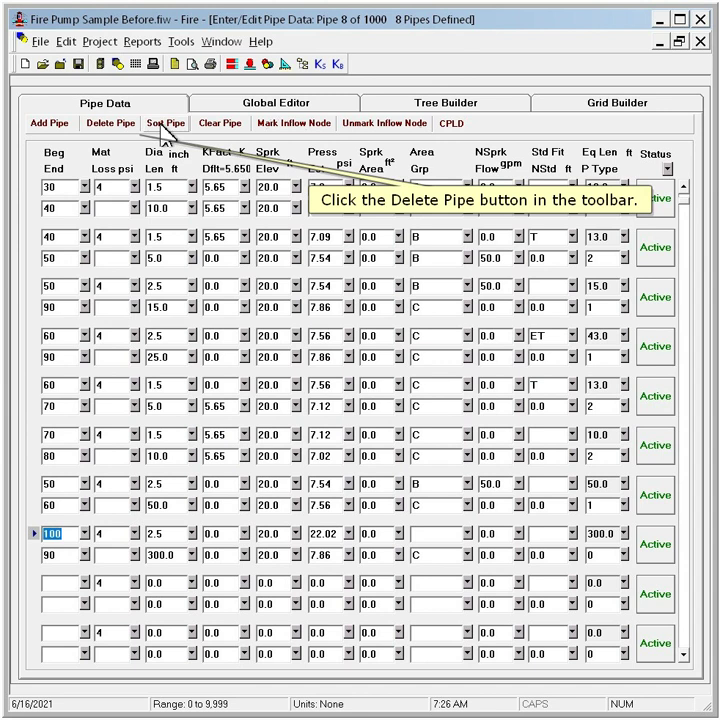
left_click(112, 123)
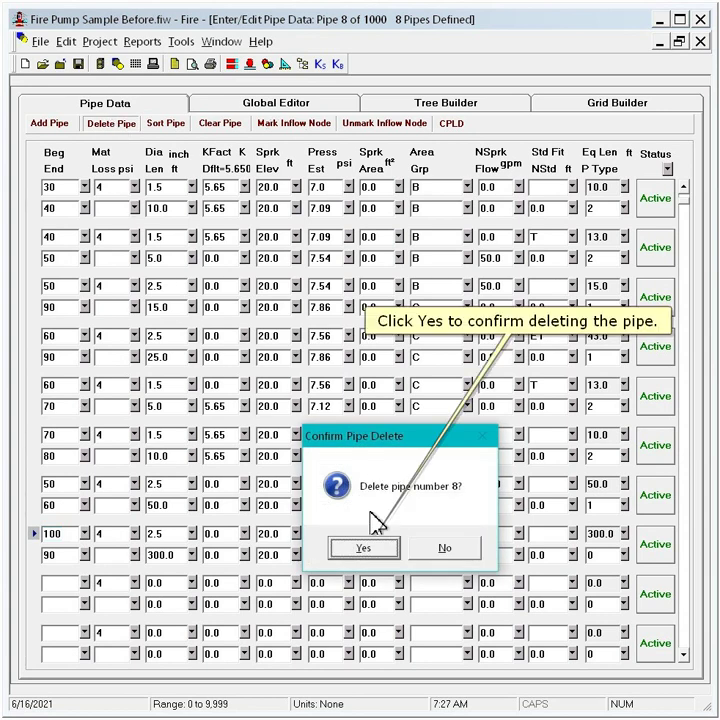
left_click(378, 550)
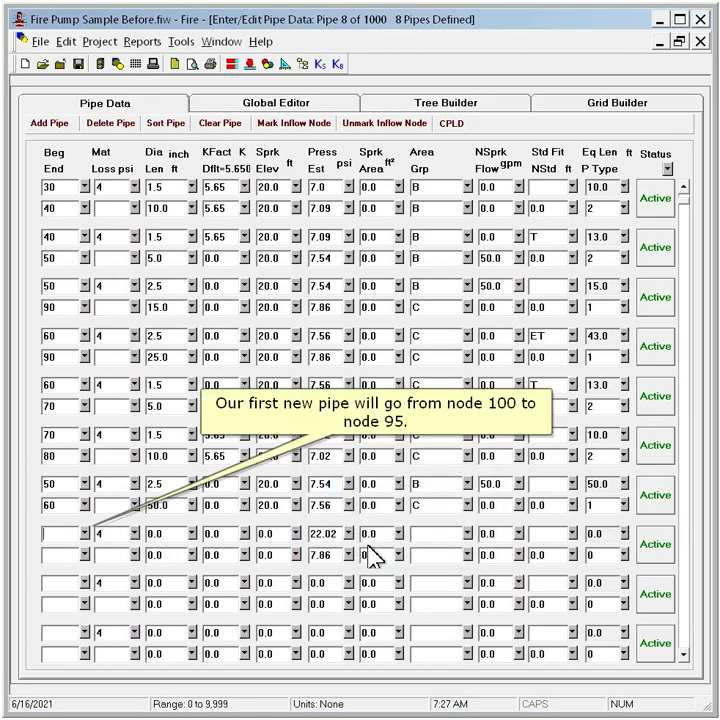
Define a pipe from node 100 to node 95 with a diameter of 2.5 inches and a length of 290 ft
type("100")
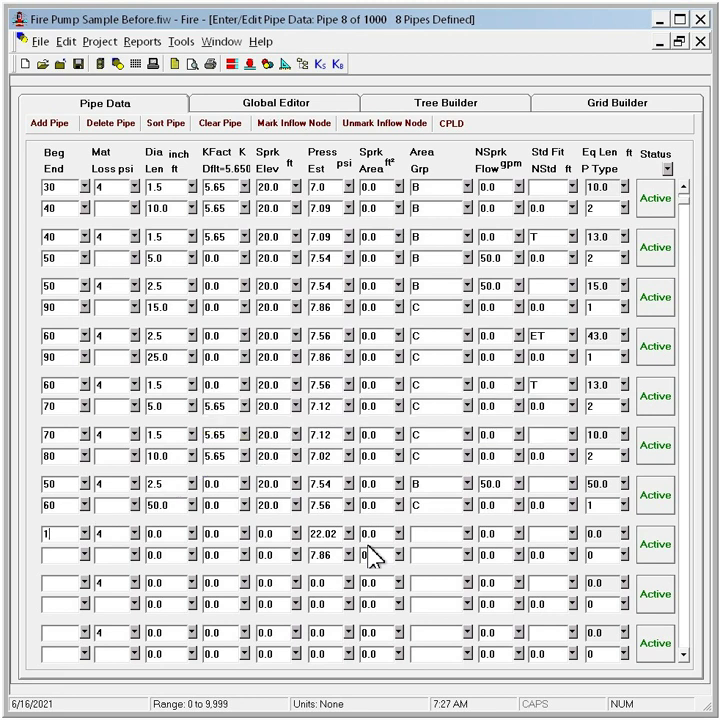
key("Tab")
type("95")
key("Tab")
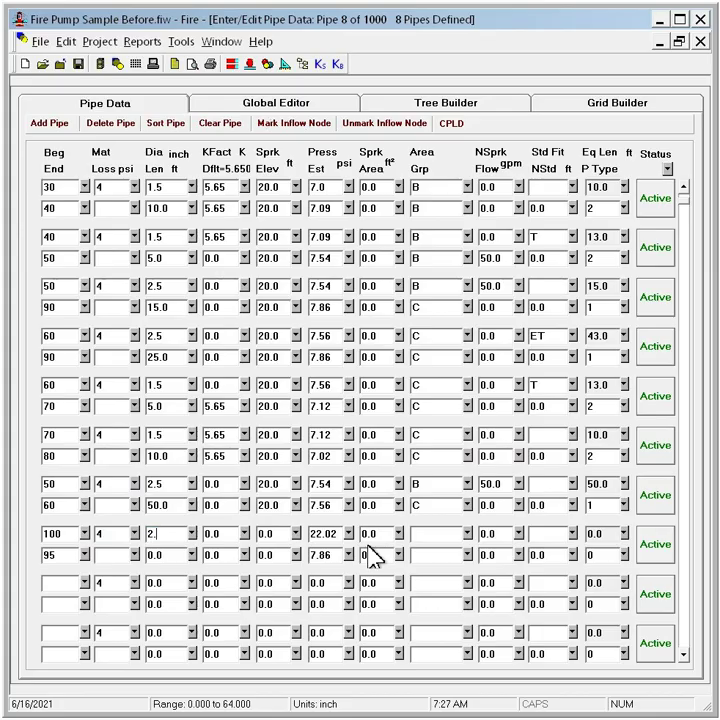
type(".5")
key("Tab")
type("290")
key("Tab")
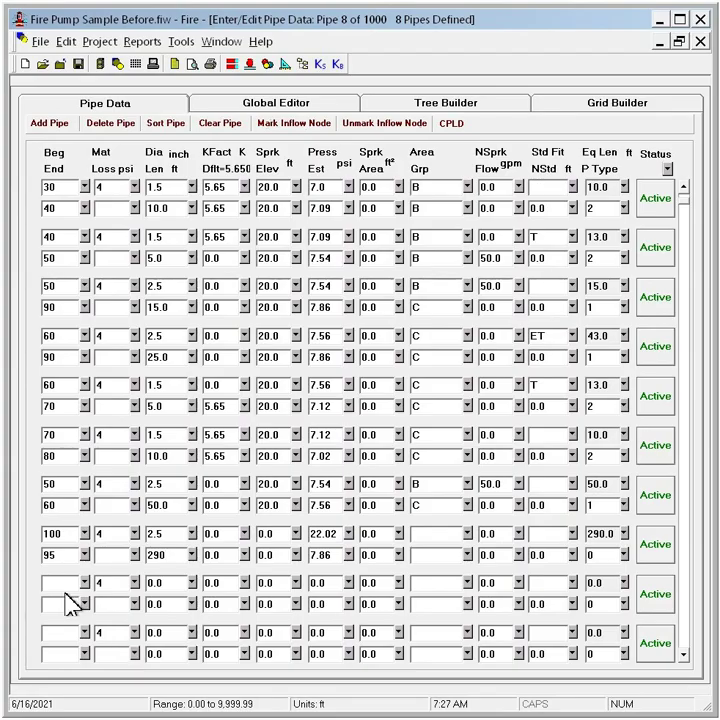
Define the fire pump section from node 95 to node 97 with material P and a constant pressure boost of 20 psi
left_click(67, 587)
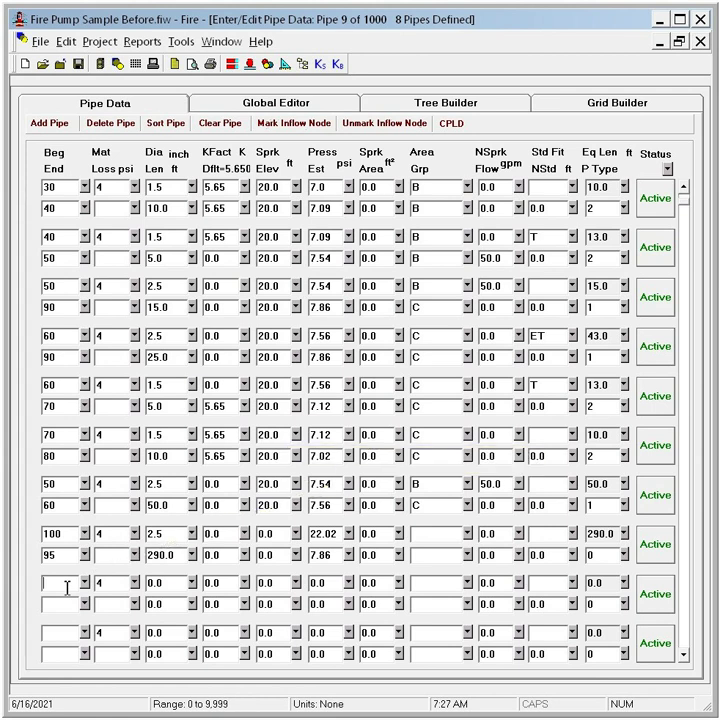
type("95")
key("Tab")
type("97")
left_click(100, 582)
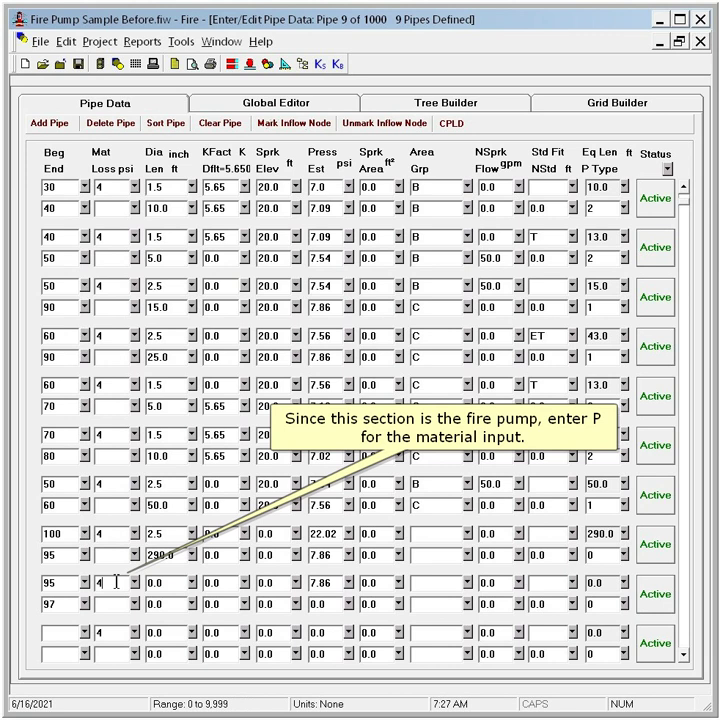
type("P")
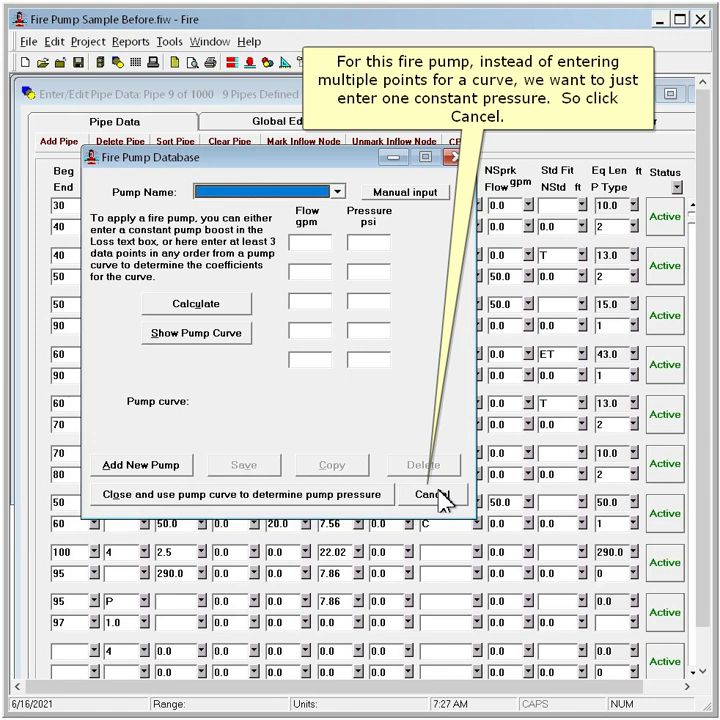
left_click(440, 497)
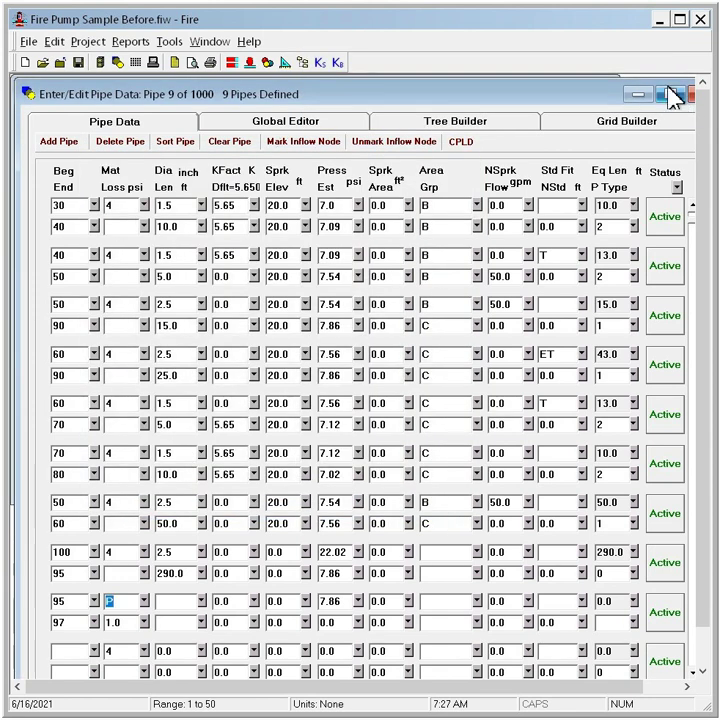
left_click(669, 93)
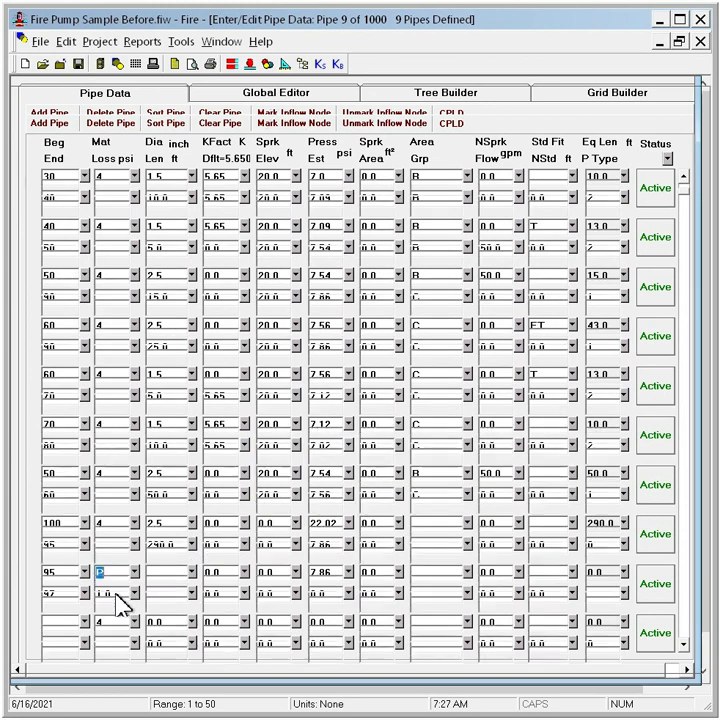
left_click(120, 604)
type("20")
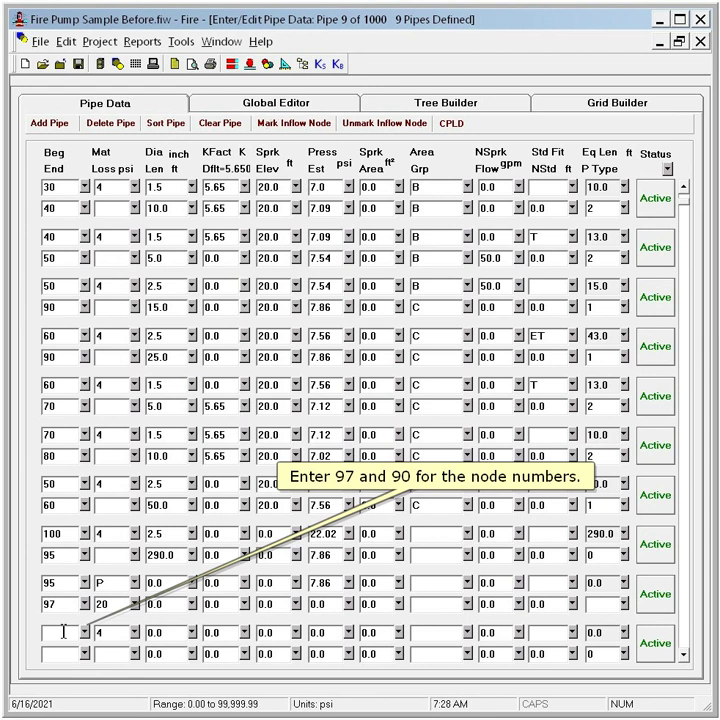
Define a pipe from node 97 to node 90, 2.5 inches in diameter and 10 ft long, and mark node 100 as the inflow node
type("97")
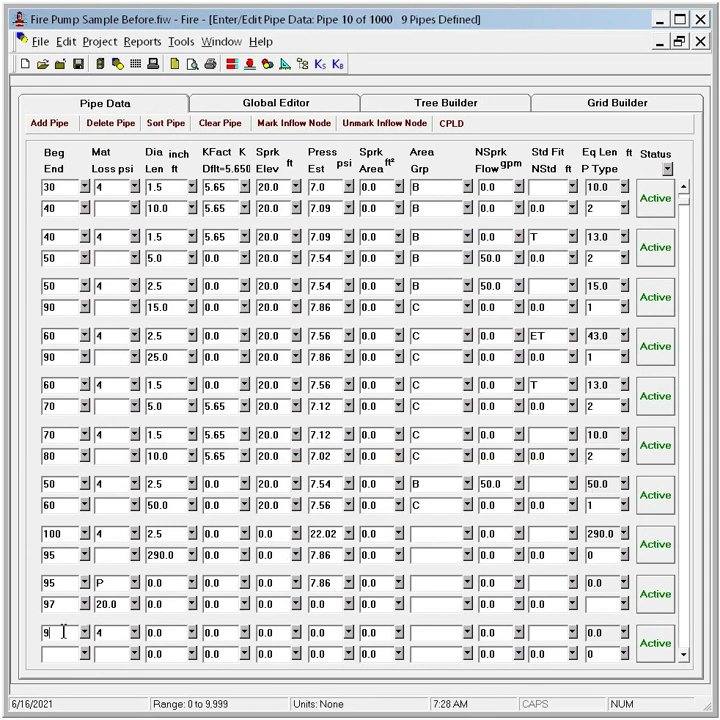
key("Tab")
type("90")
key("Tab")
key("Tab")
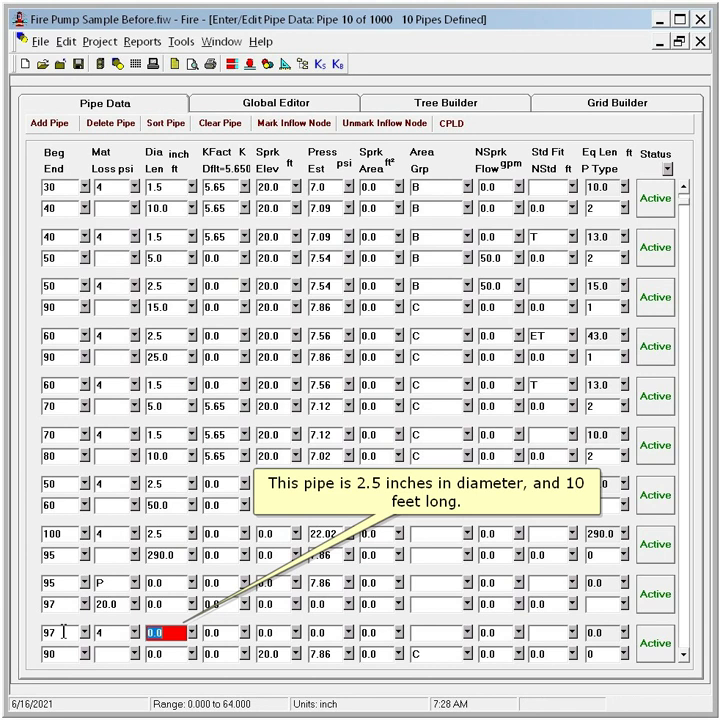
type("2.5")
key("Tab")
type("10")
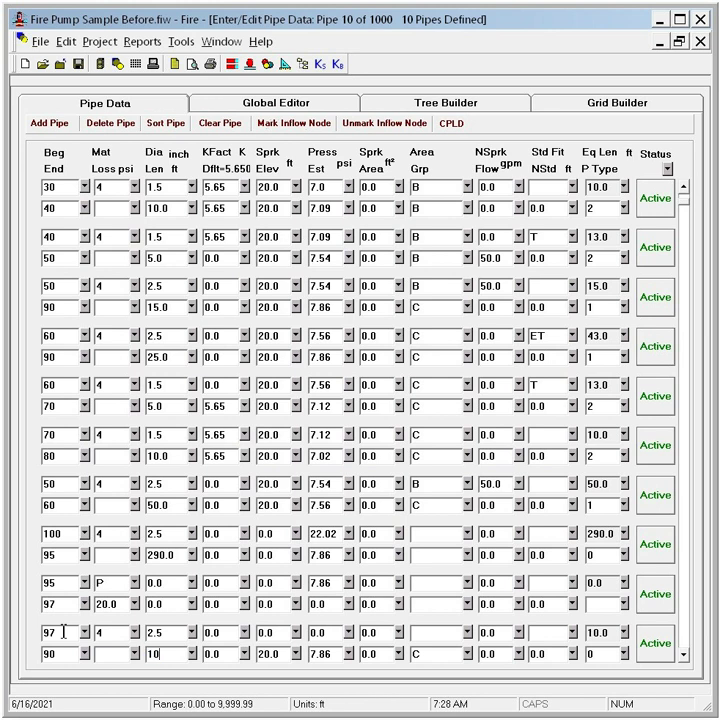
left_click(62, 535)
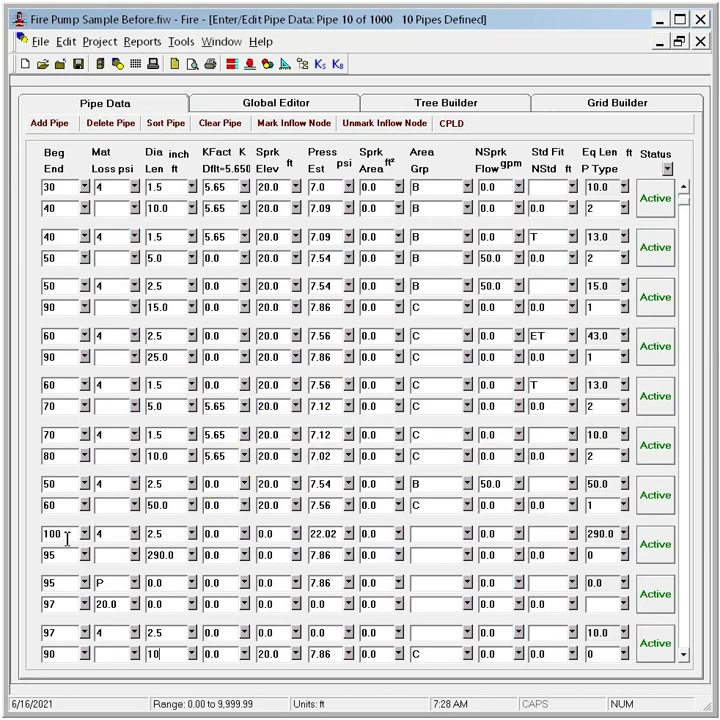
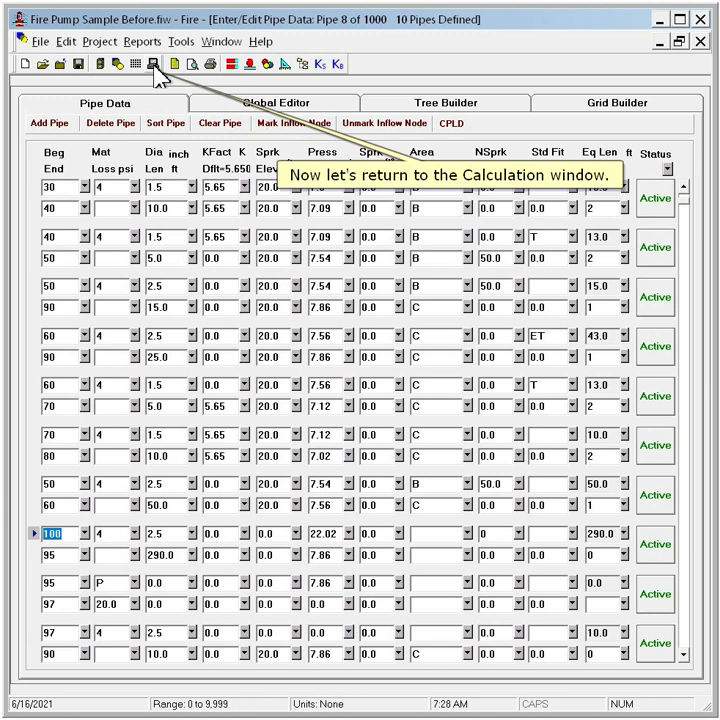
Enable Ignore Pump Boost In Calculation And Show Pump Curve, and recalculate to update the Hydraulic Supply/Demand Graph
left_click(153, 64)
left_click(150, 187)
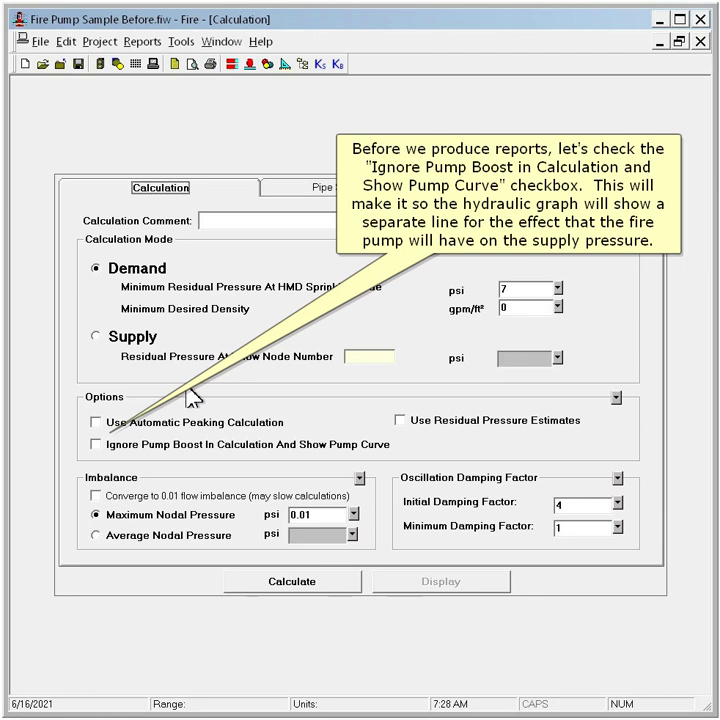
left_click(186, 446)
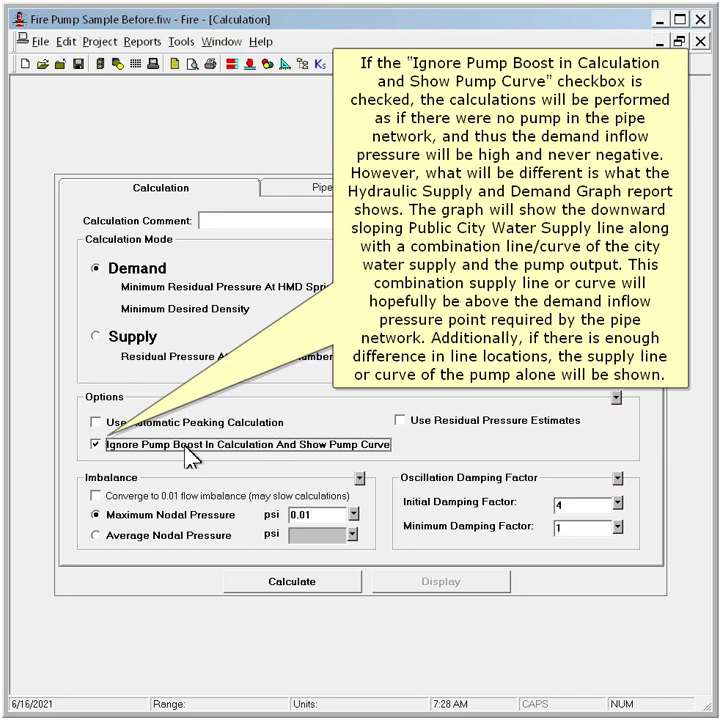
left_click(330, 585)
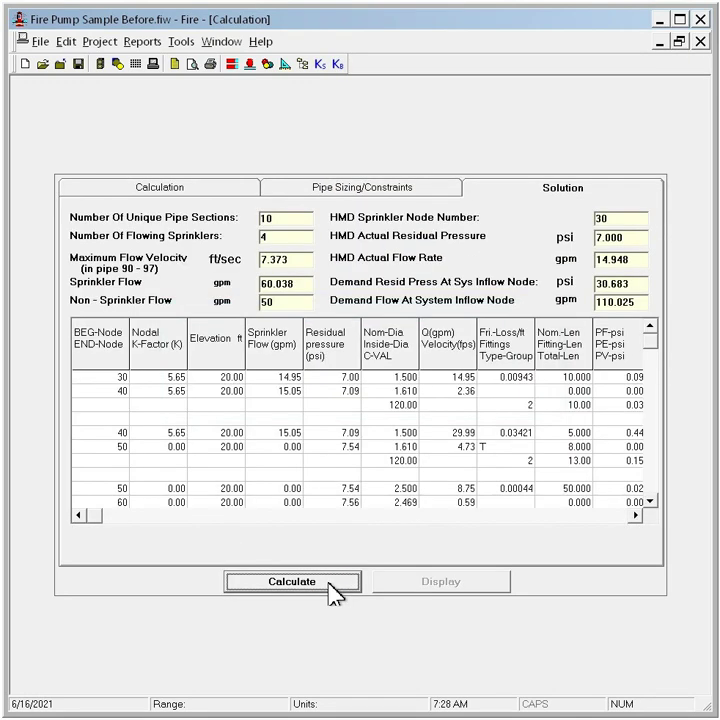
left_click(192, 68)
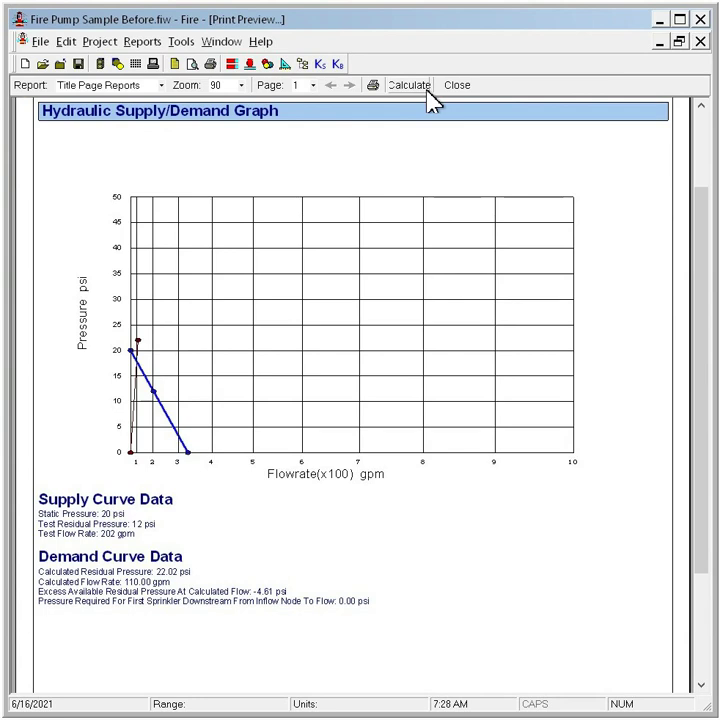
left_click(418, 86)
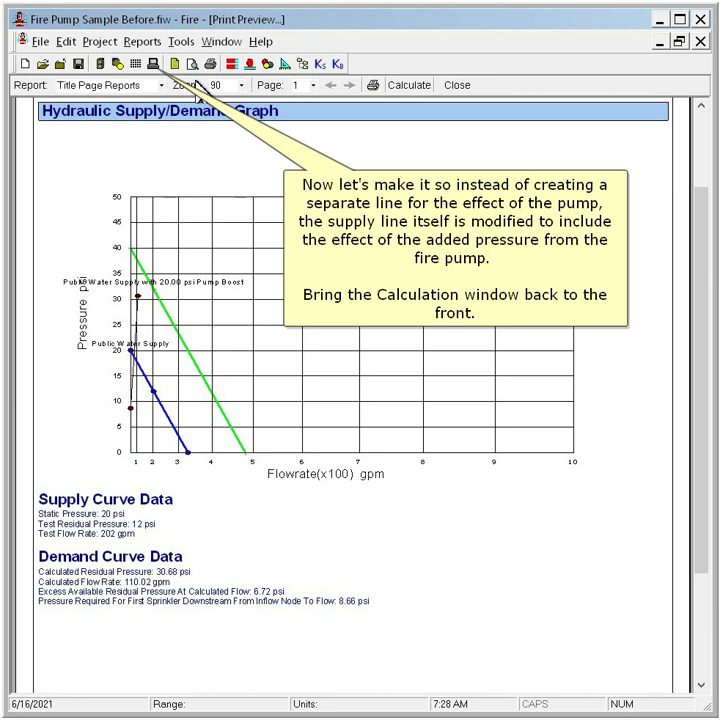
Disable Ignore Pump Boost In Calculation And Show Pump Curve, and regenerate the Hydraulic Supply/Demand Graph with the pump boost included
left_click(151, 64)
left_click(166, 184)
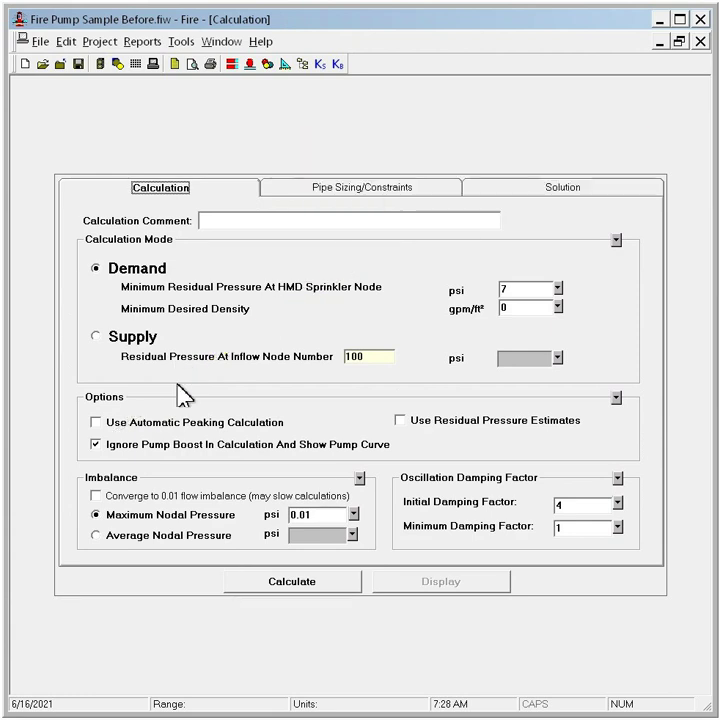
left_click(185, 447)
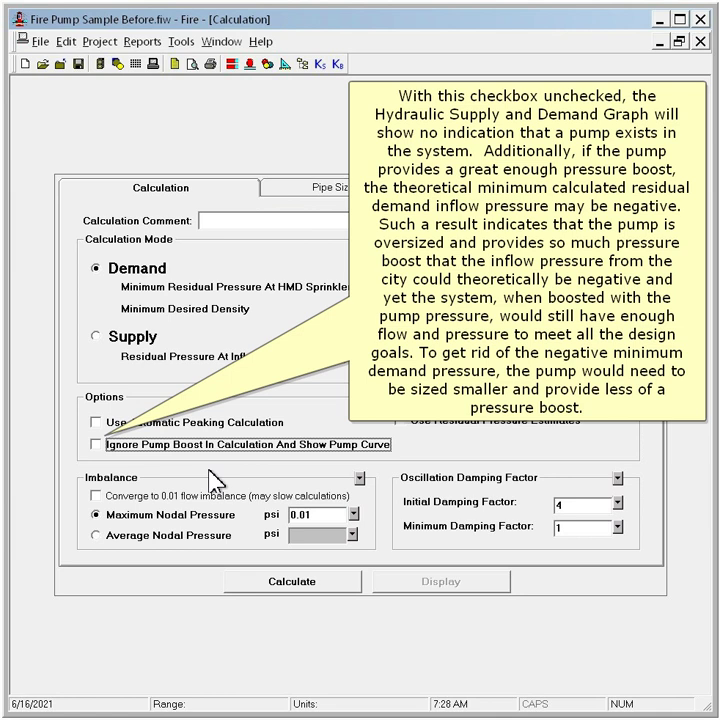
left_click(288, 580)
left_click(192, 64)
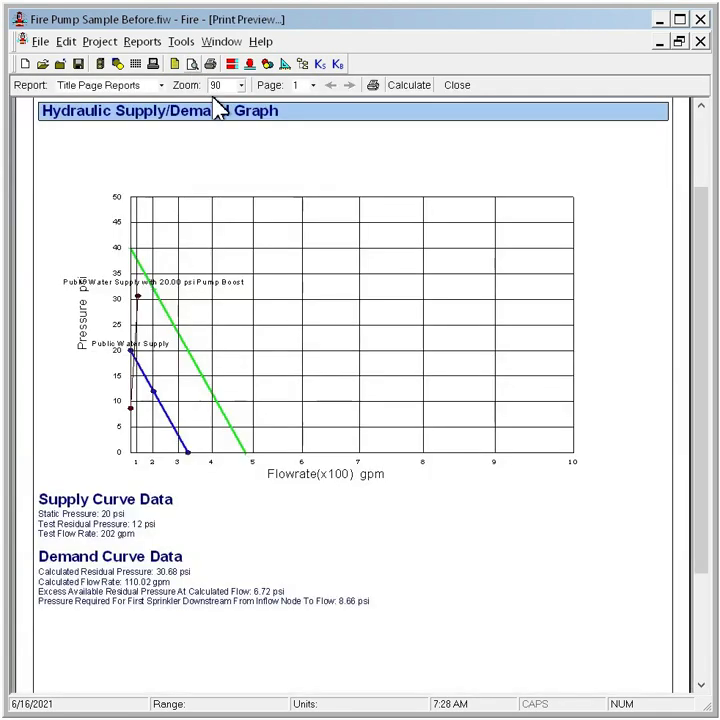
left_click(409, 85)
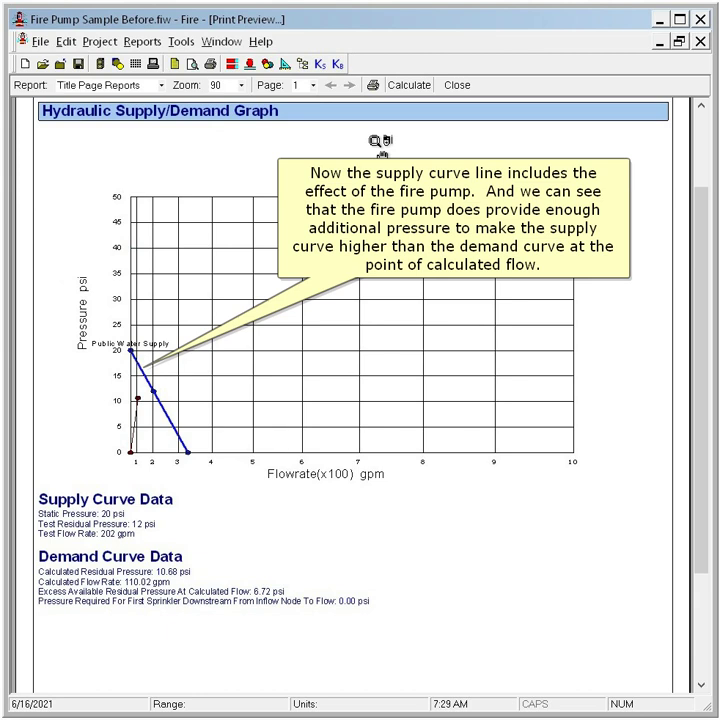
Set the fire pump's constant pressure boost to 40 psi and recalculate the Hydraulic Supply/Demand Graph report
left_click(117, 63)
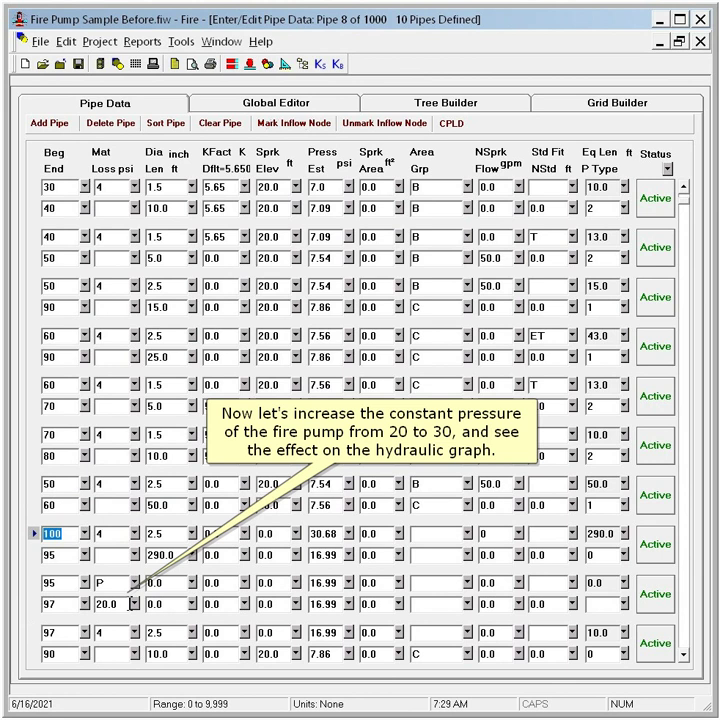
left_click(128, 604)
type("40")
left_click(193, 64)
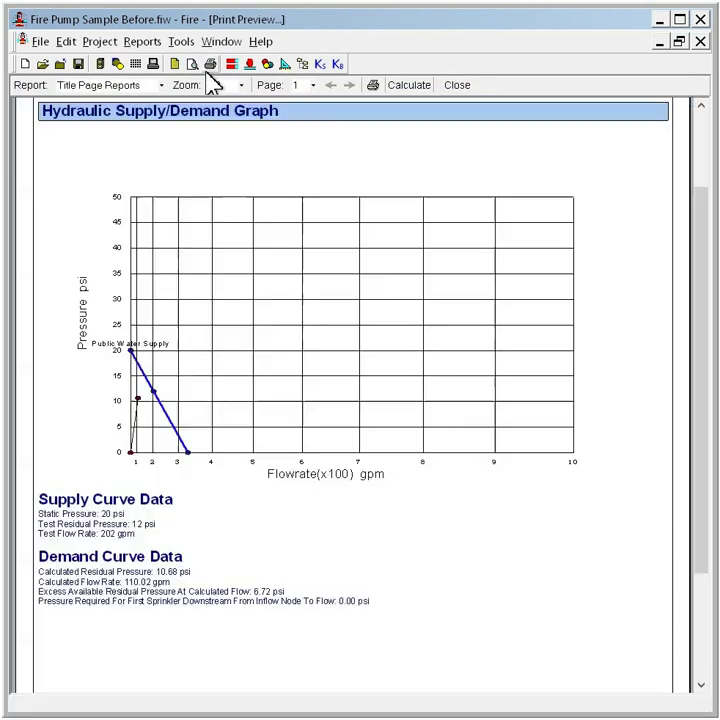
left_click(414, 86)
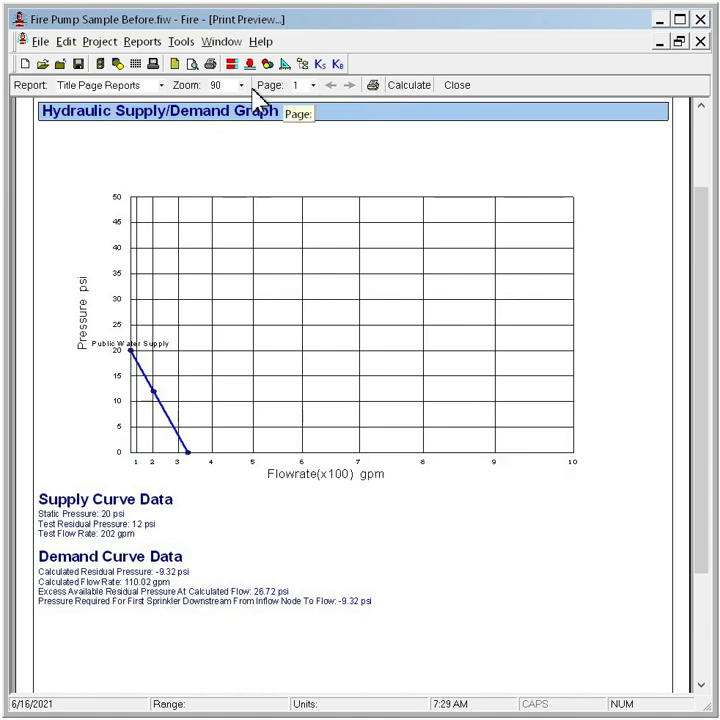
Replace the constant boost of the fire pump between nodes 95 and 97 with the pump curve of Fire Pump Sample from the Fire Pump Database
left_click(116, 63)
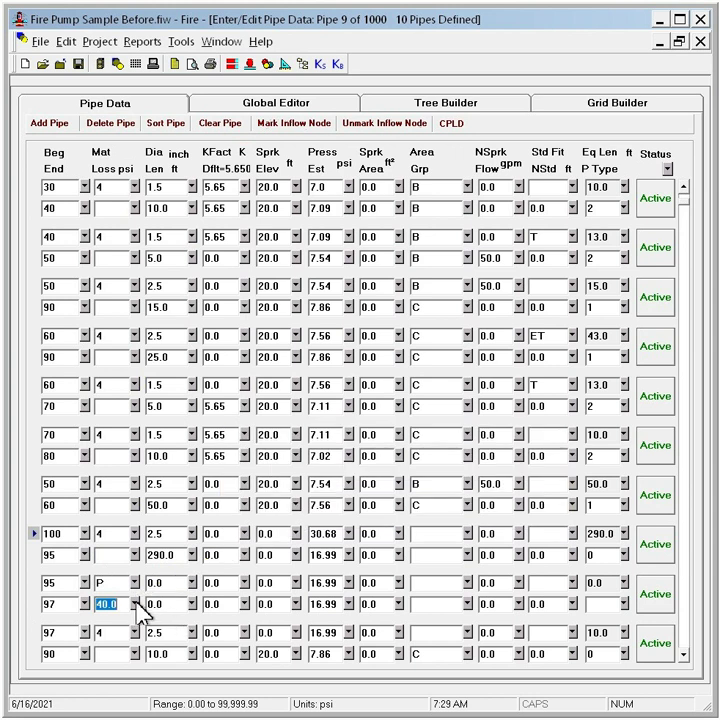
left_click(134, 603)
left_click(323, 214)
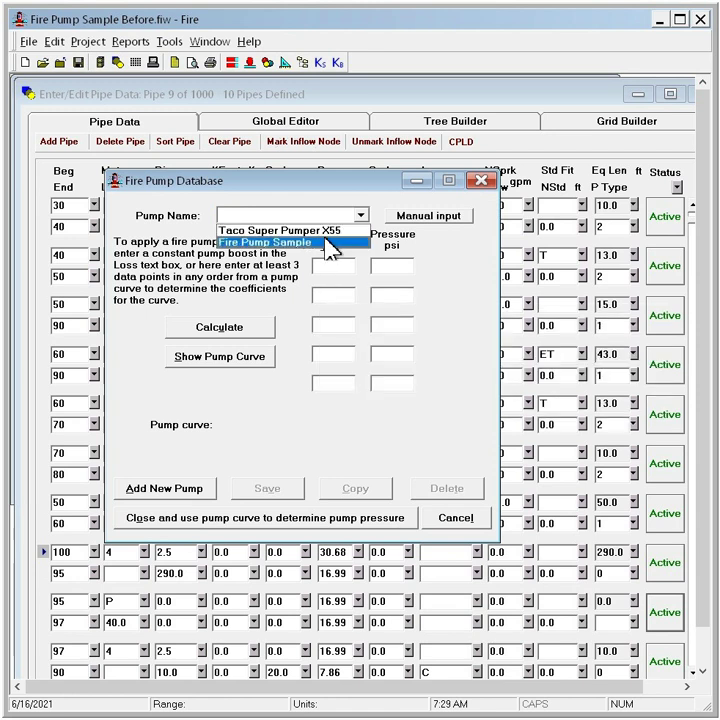
left_click(326, 242)
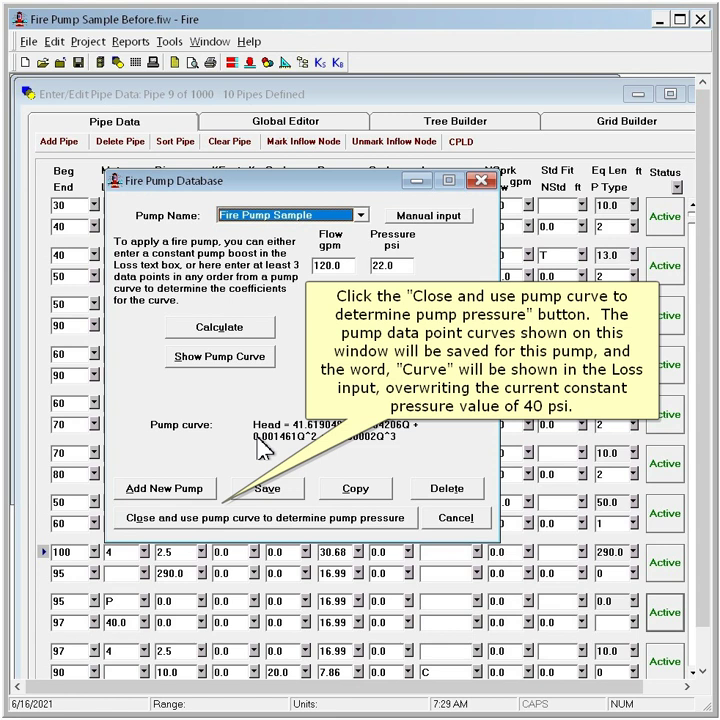
left_click(241, 517)
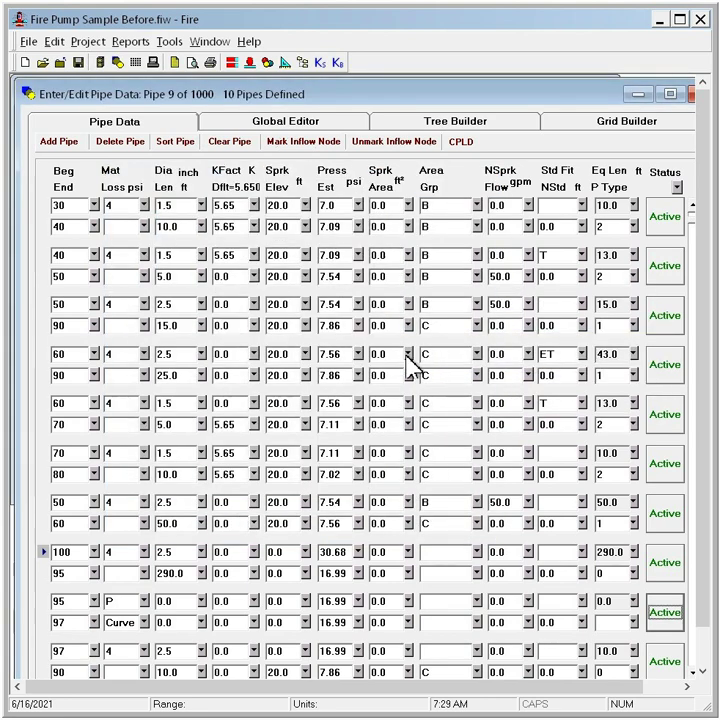
Maximize the pipe data window and regenerate the Hydraulic Supply/Demand Graph with the pump curve applied
left_click(669, 93)
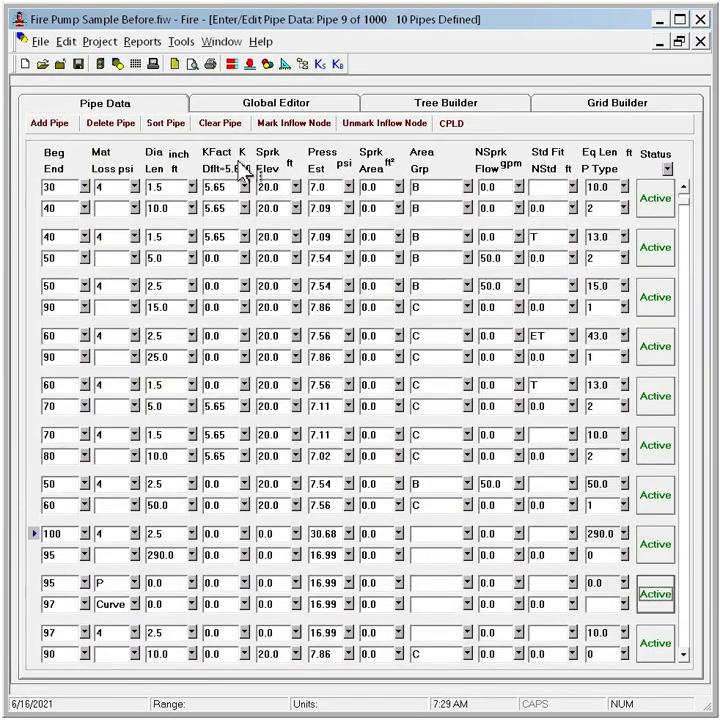
left_click(192, 64)
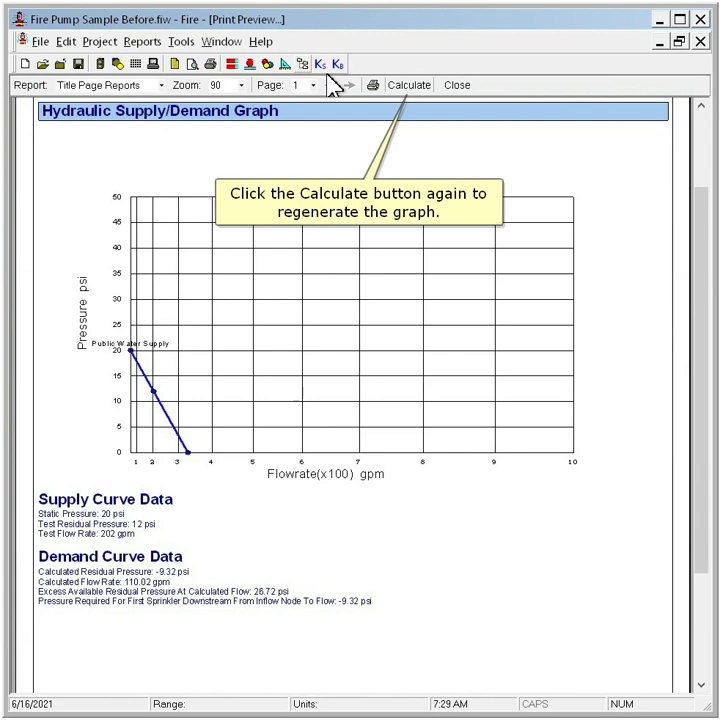
left_click(405, 86)
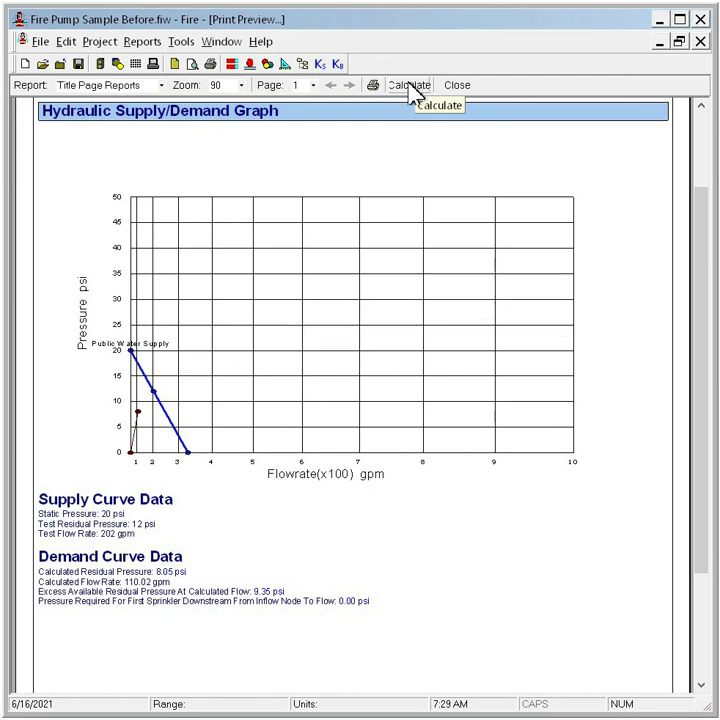
Enable Ignore Pump Boost In Calculation And Show Pump Curve, run the calculation, and regenerate the graph to plot the pump curve separately
left_click(153, 62)
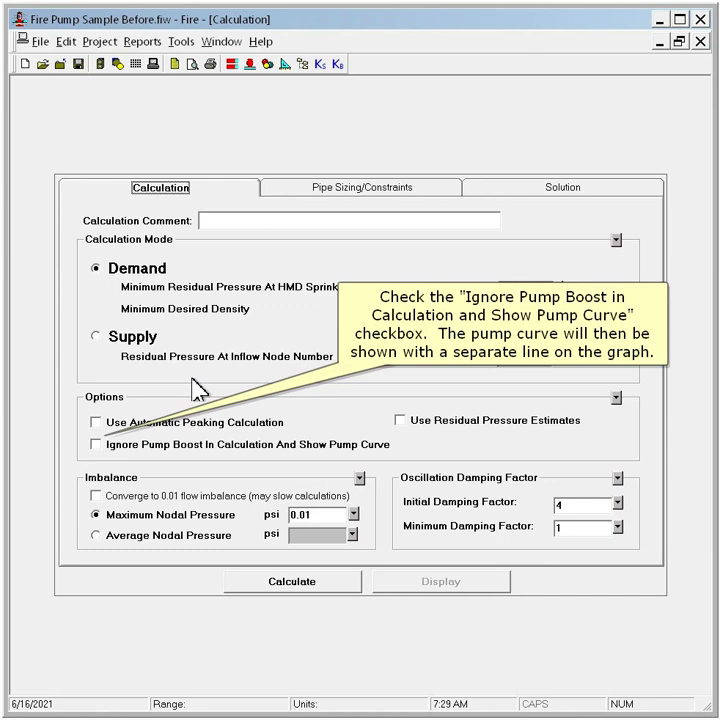
left_click(206, 444)
left_click(284, 584)
left_click(191, 66)
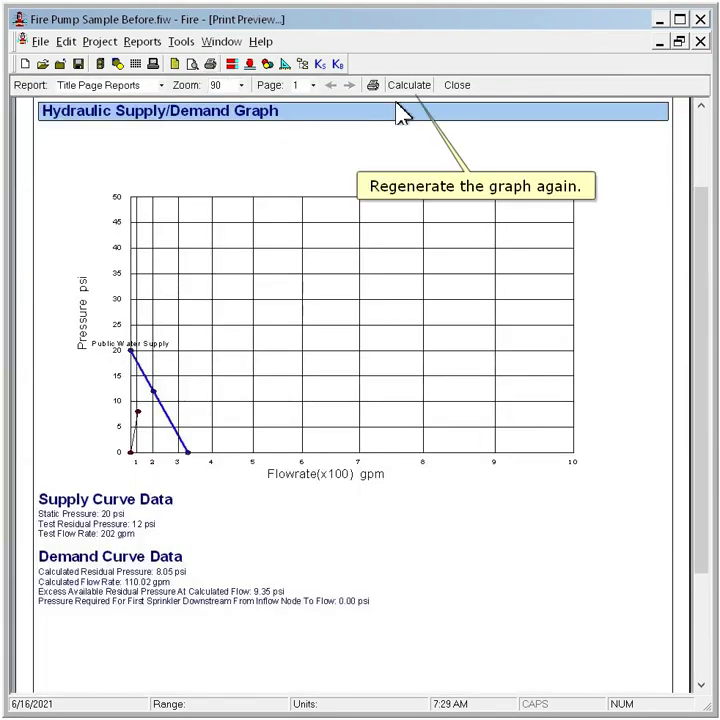
left_click(405, 85)
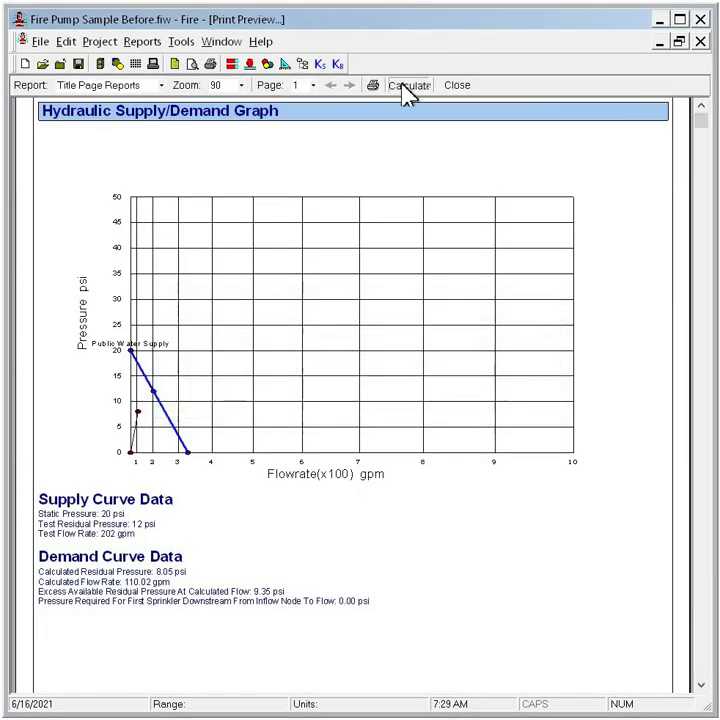